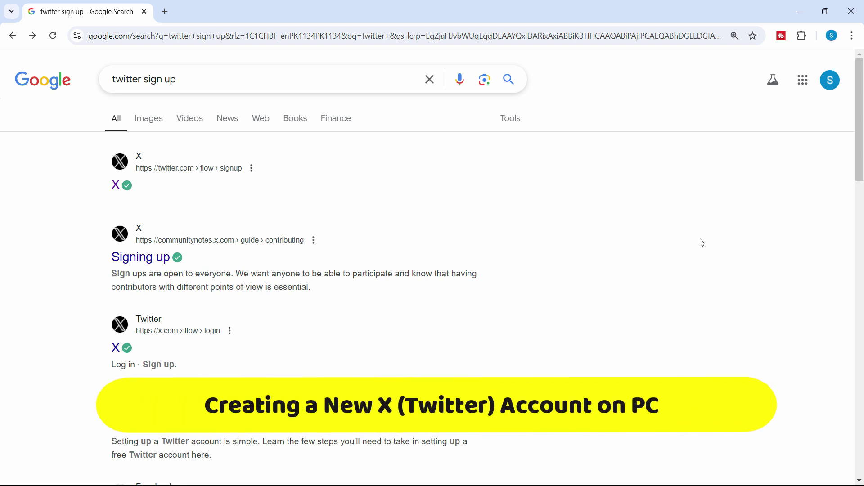
- Put the browser in full screen and open the x.com login result for 'twitter sign up'
click(853, 35)
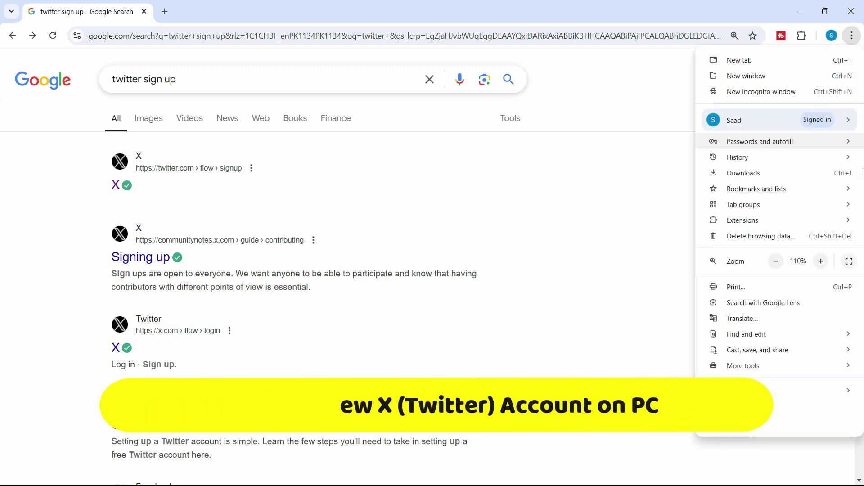
click(810, 284)
key(F11)
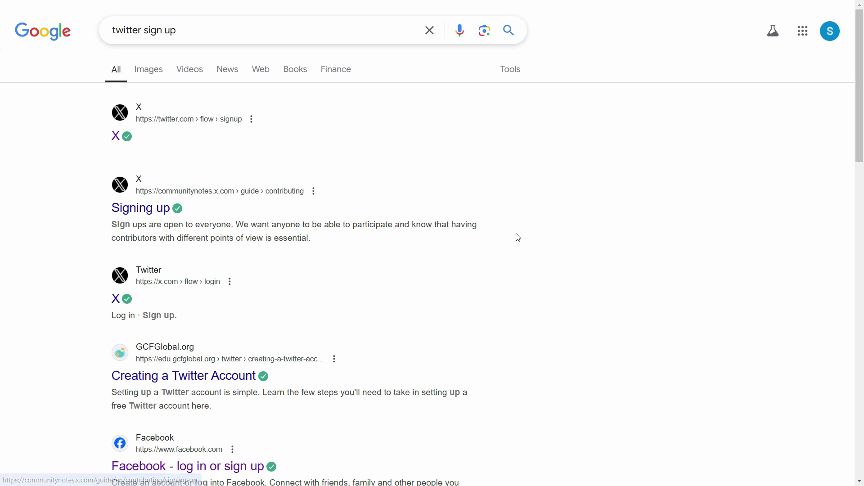
scroll(518, 237, down, 1)
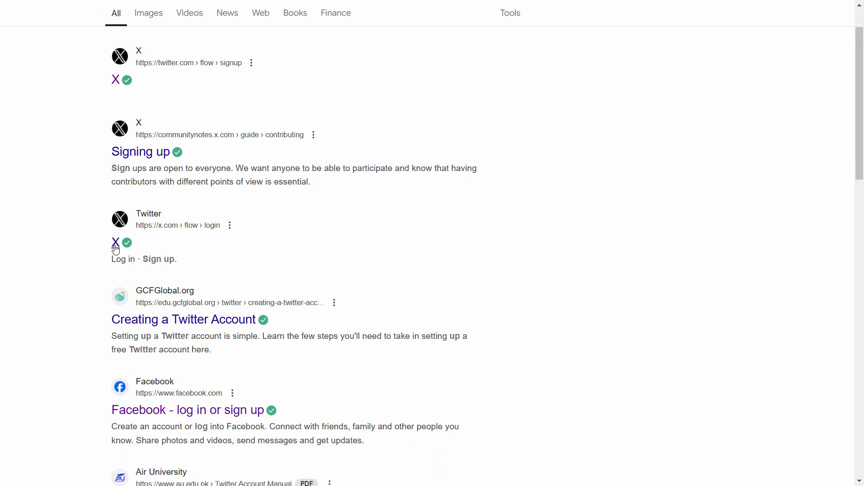
click(116, 247)
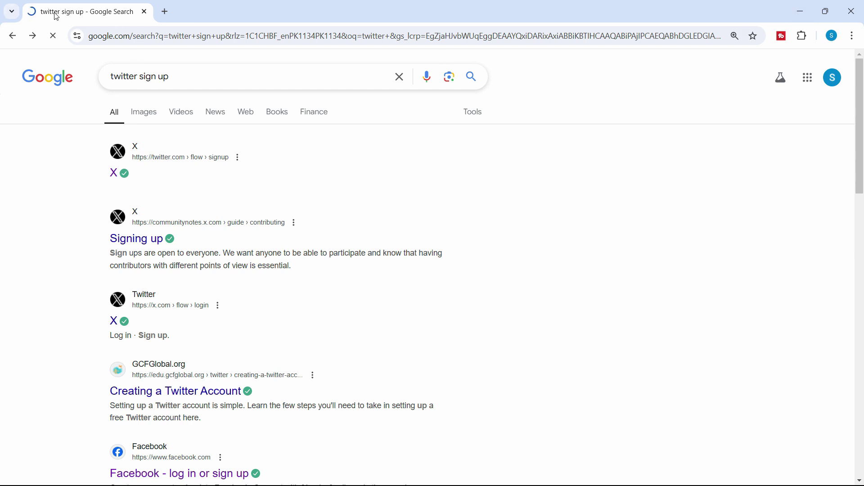
- Switch on Avast One's VPN secure connection (Frankfurt, Germany) and return Avast to the background
click(801, 12)
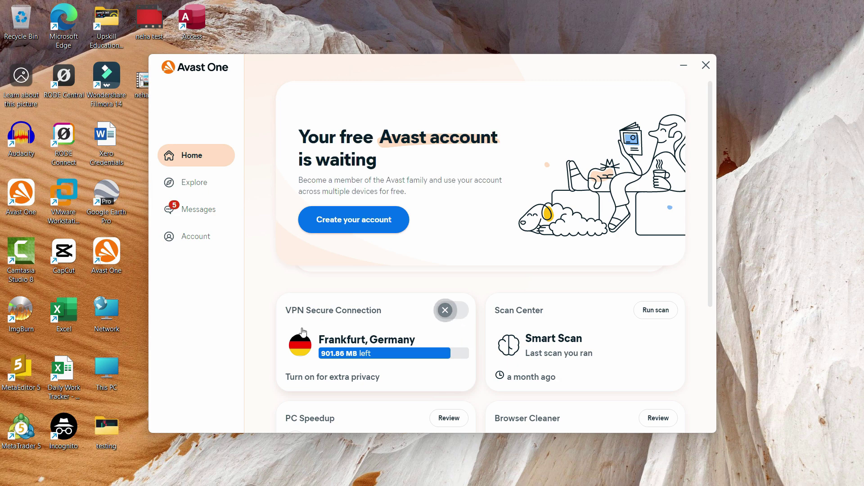
click(464, 311)
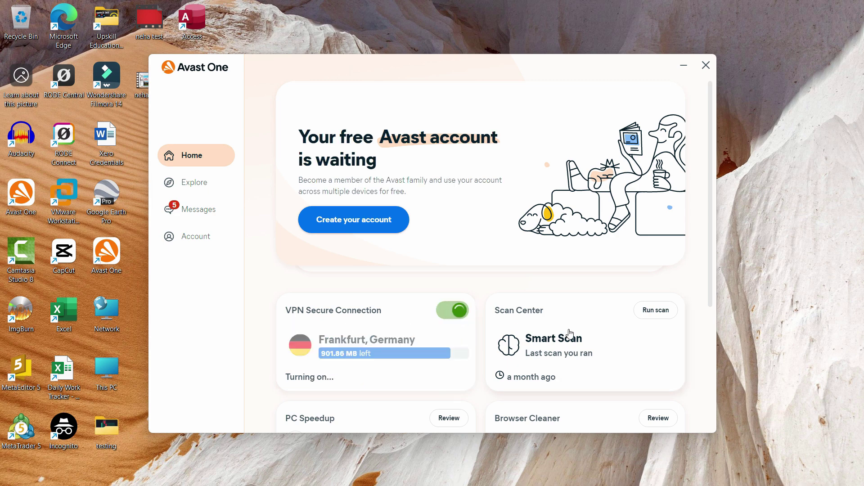
click(684, 66)
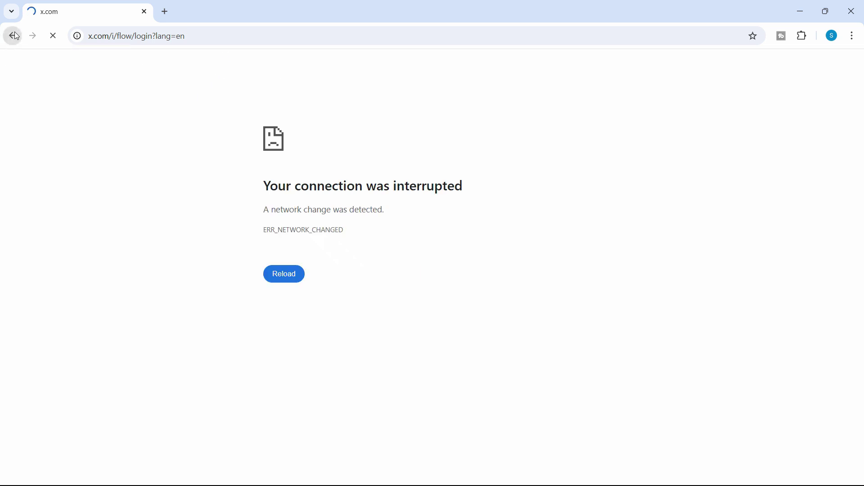
- Go back from the ERR_NETWORK_CHANGED error so the X sign-in page loads over the VPN
click(13, 36)
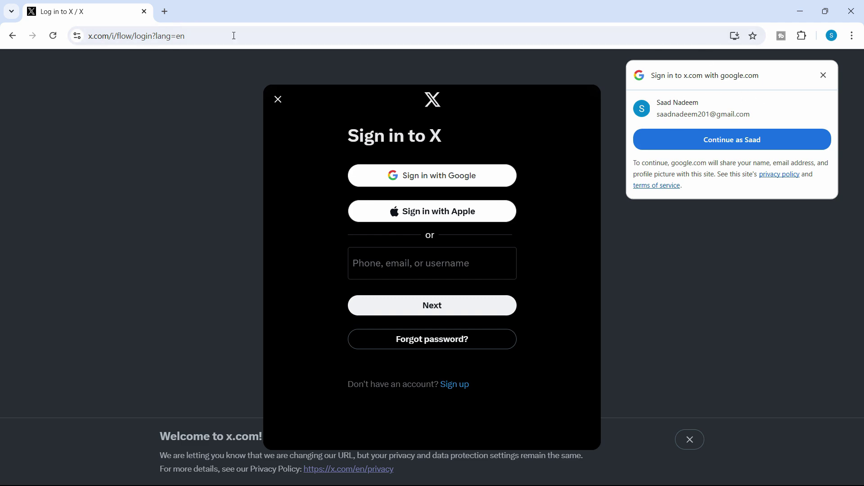
- Load gmail.com in a new tab beside the X sign-in page
click(166, 11)
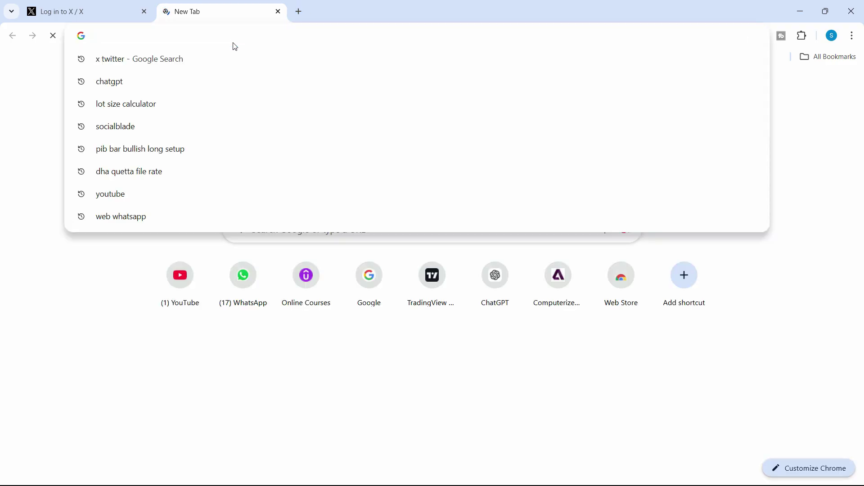
text(gmail.com)
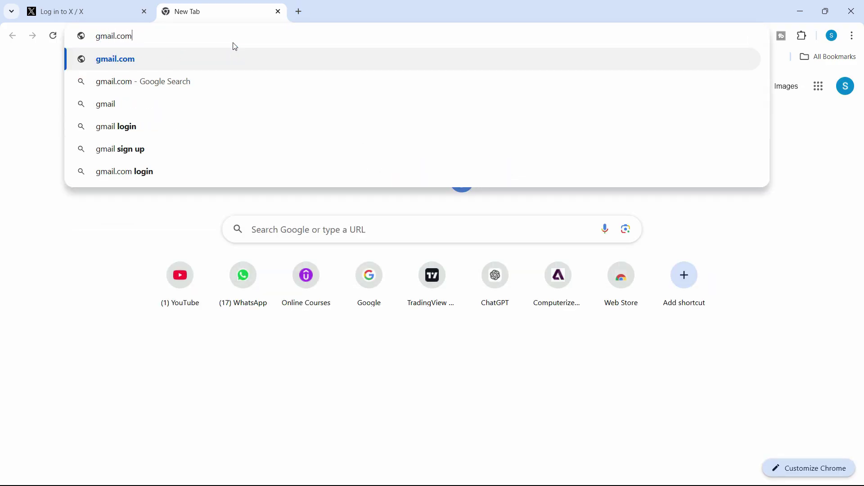
key(Return)
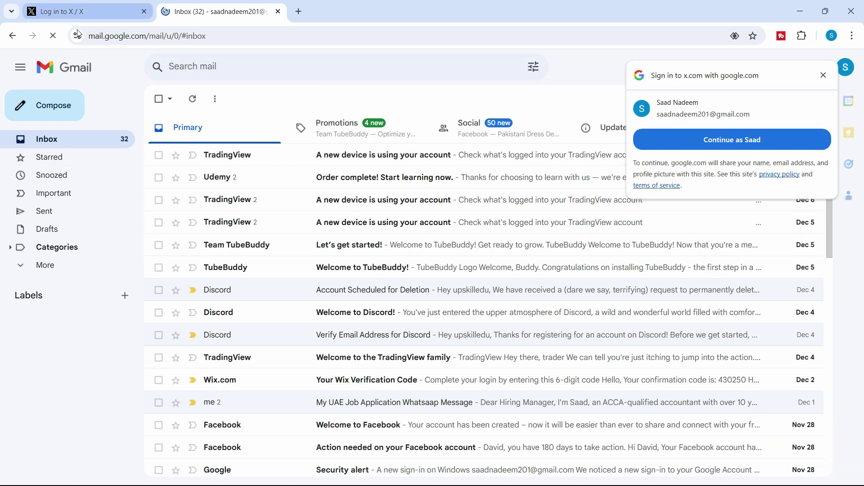
click(85, 12)
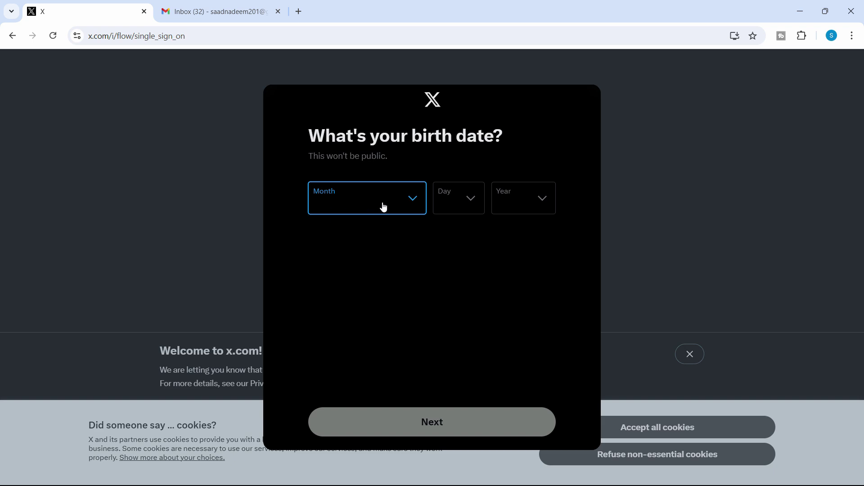
click(383, 207)
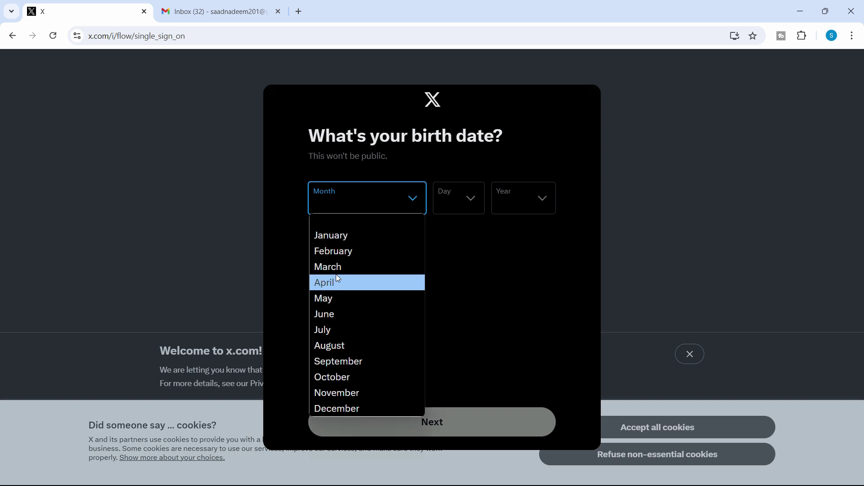
click(338, 282)
click(452, 202)
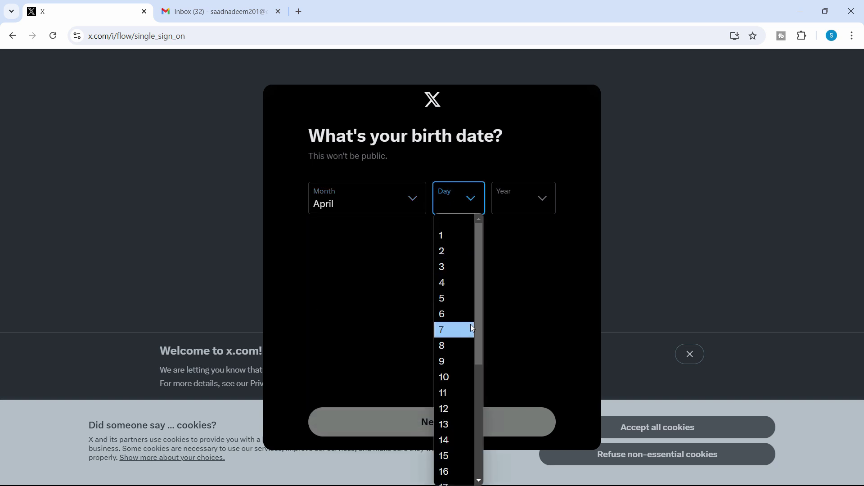
scroll(455, 471, down, 4)
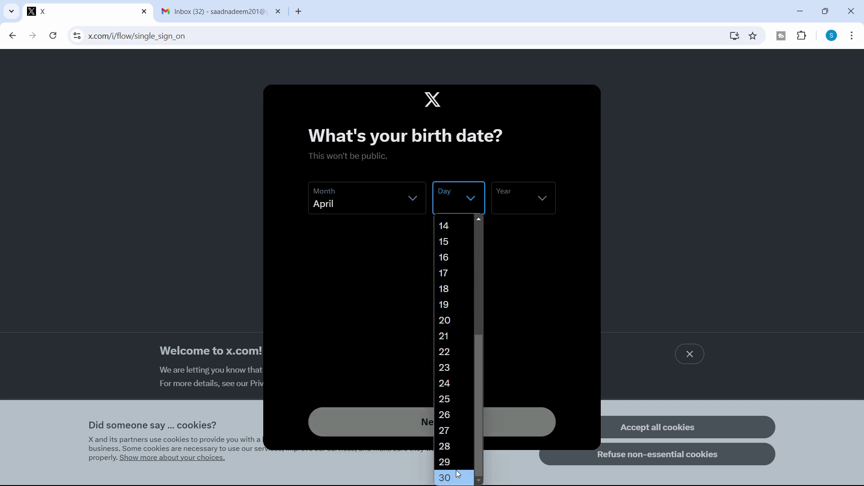
click(461, 436)
click(536, 198)
scroll(529, 297, down, 20)
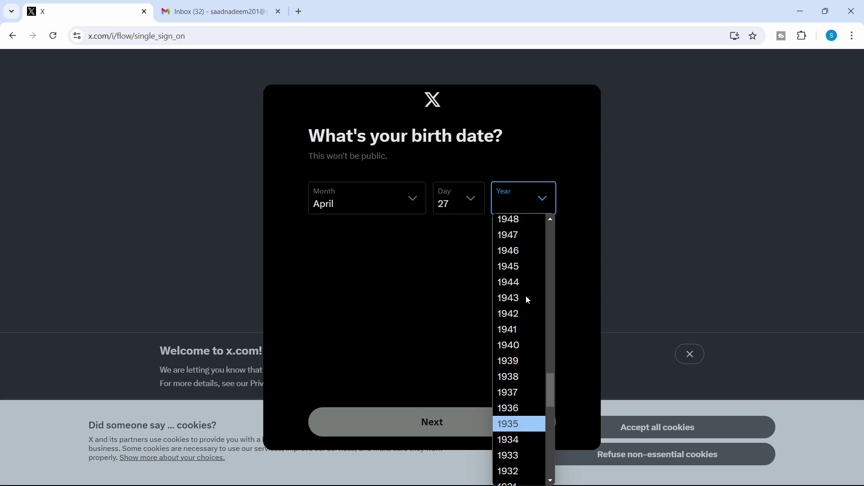
scroll(527, 298, up, 11)
scroll(502, 243, up, 5)
click(508, 235)
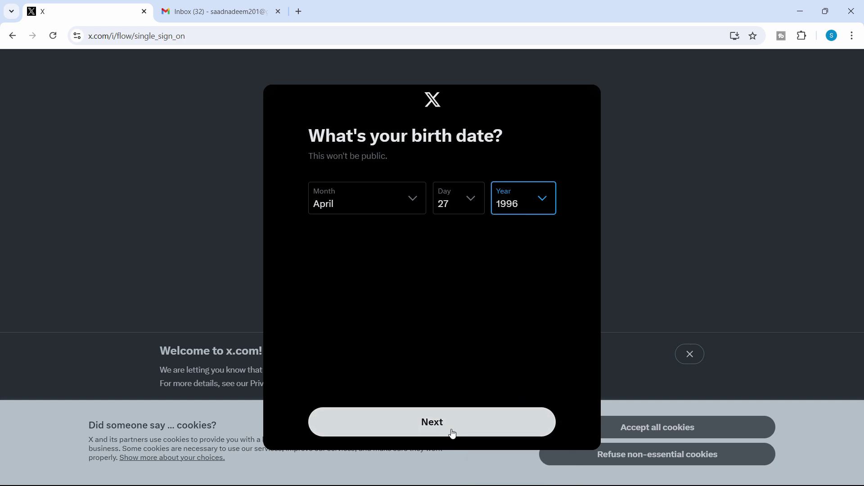
click(453, 433)
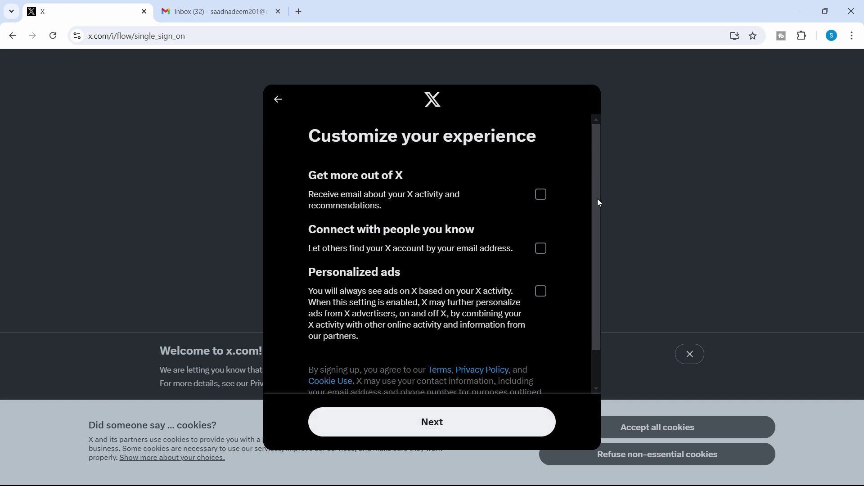
- Tick 'Connect with people you know' by email, keeping activity emails and personalized ads unticked
drag(598, 203, 575, 202)
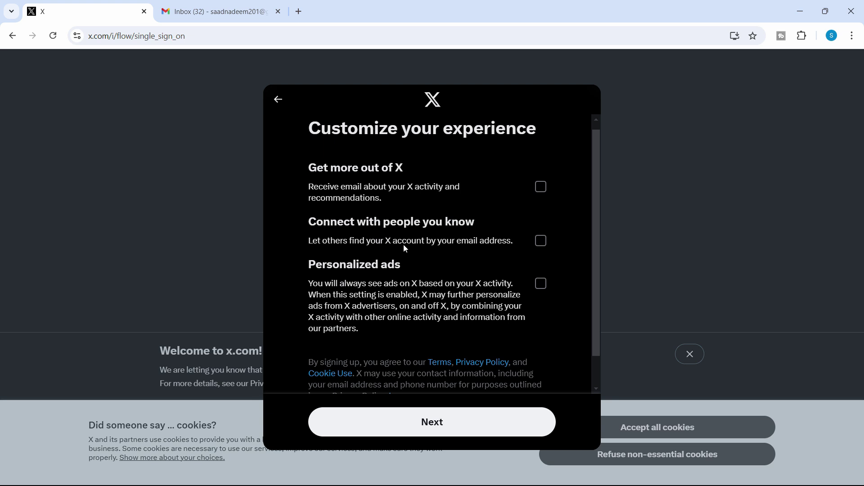
click(539, 244)
drag(589, 191, 595, 266)
click(540, 186)
click(540, 187)
scroll(612, 214, down, 2)
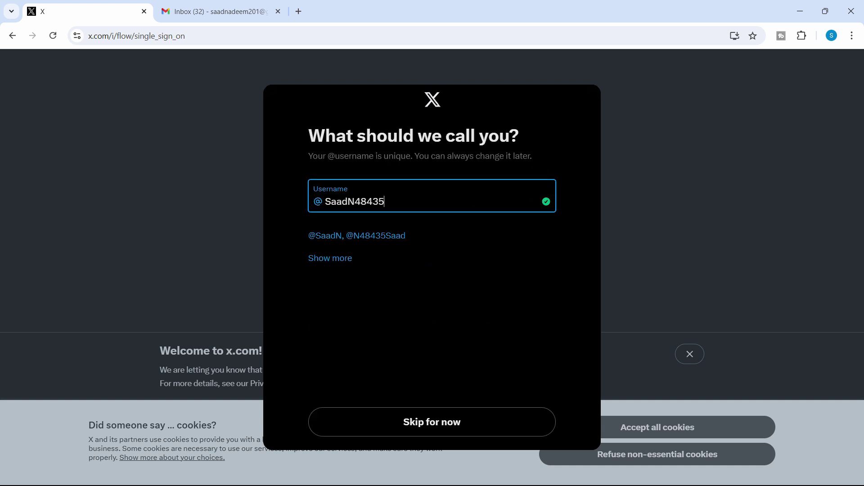
- Try custom usernames such as 'Tech', 'Upskill-edu' and 'UpskillEDU100' in the username field
key(shift+Left)
key(shift+Left)
key(shift+Left)
key(shift+Left)
key(shift+Left)
key(BackSpace)
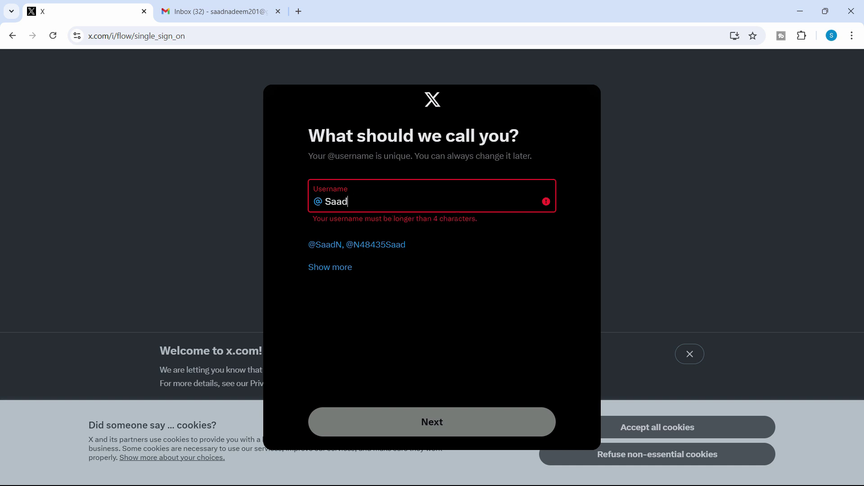
text(Tech)
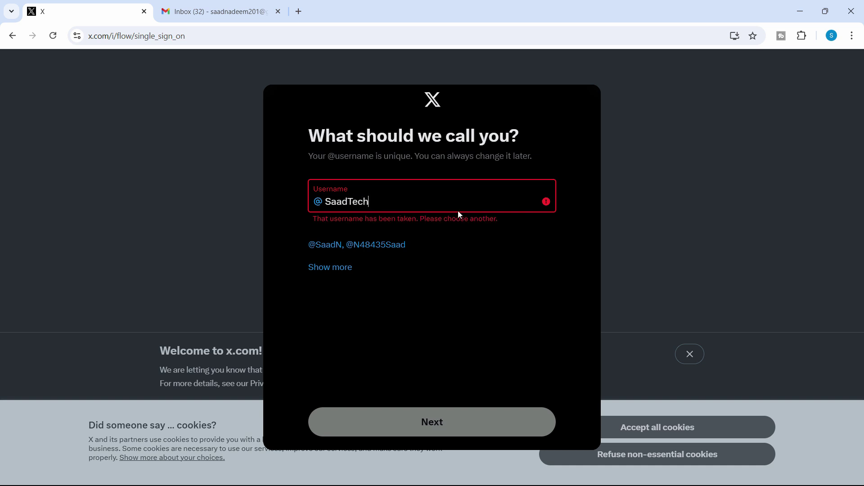
key(ctrl+a)
text(Upskill-edu)
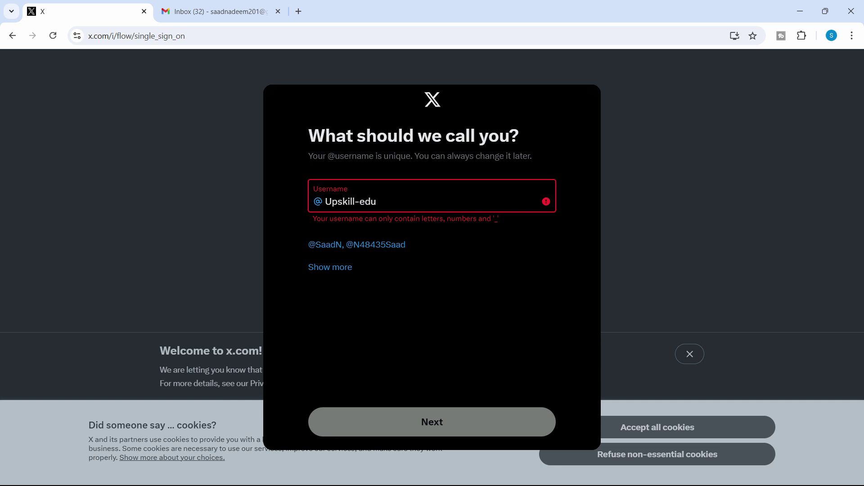
drag(377, 202, 356, 202)
key(BackSpace)
text(EDU)
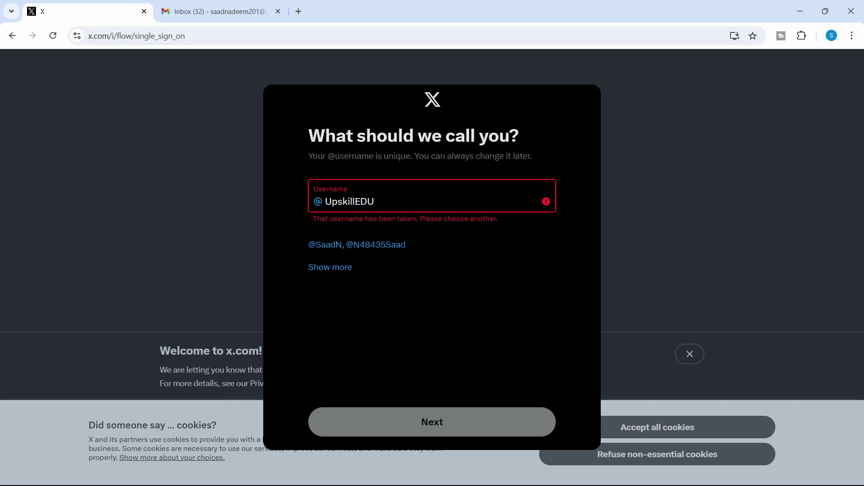
text(100)
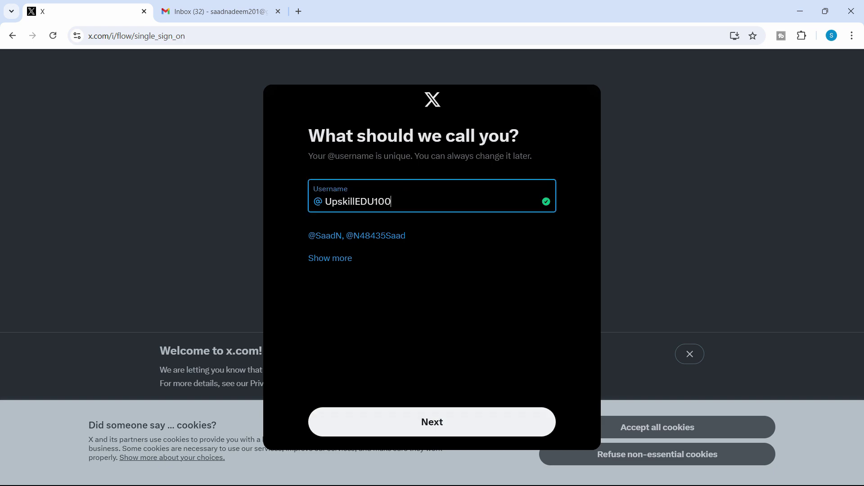
- Pick an available suggested username, continue, and skip turning on notifications
click(317, 239)
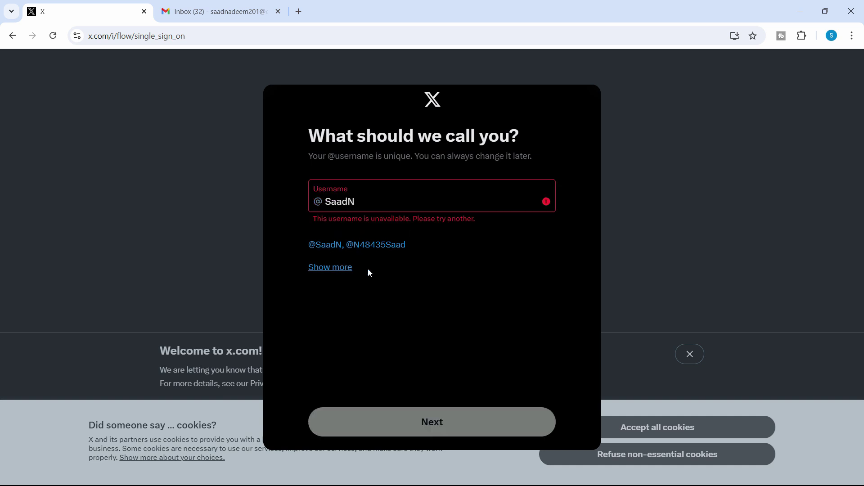
click(349, 268)
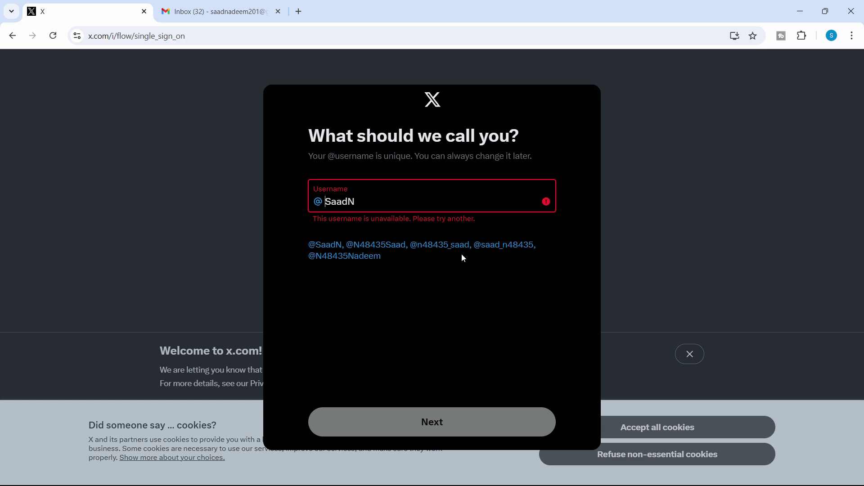
key(BackSpace)
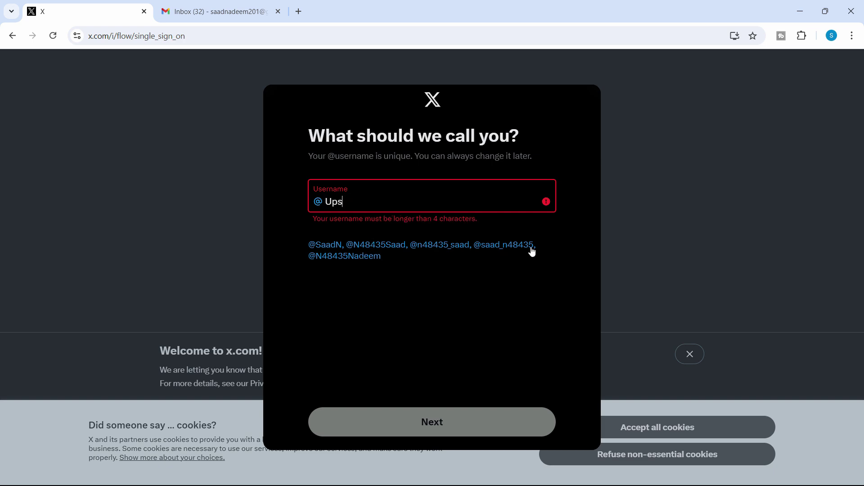
click(505, 245)
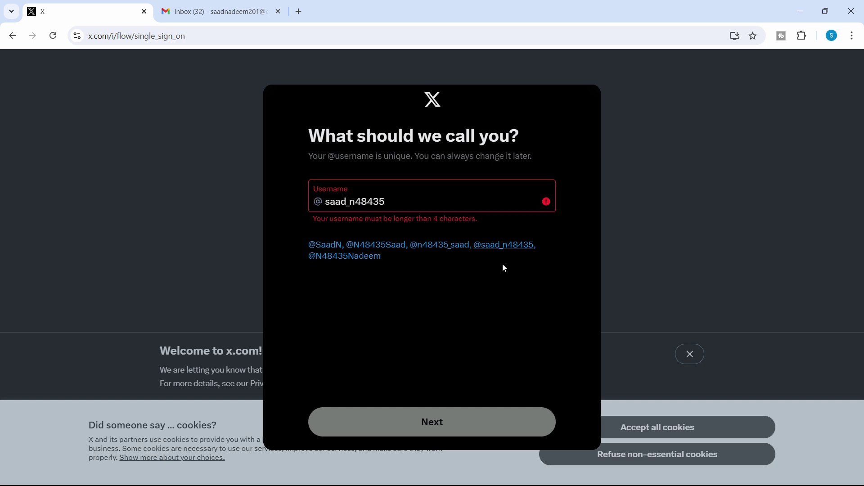
click(529, 427)
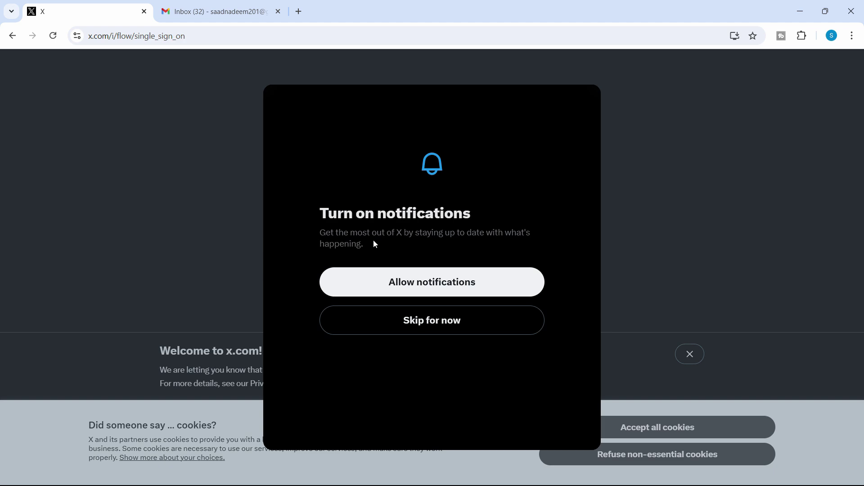
click(440, 331)
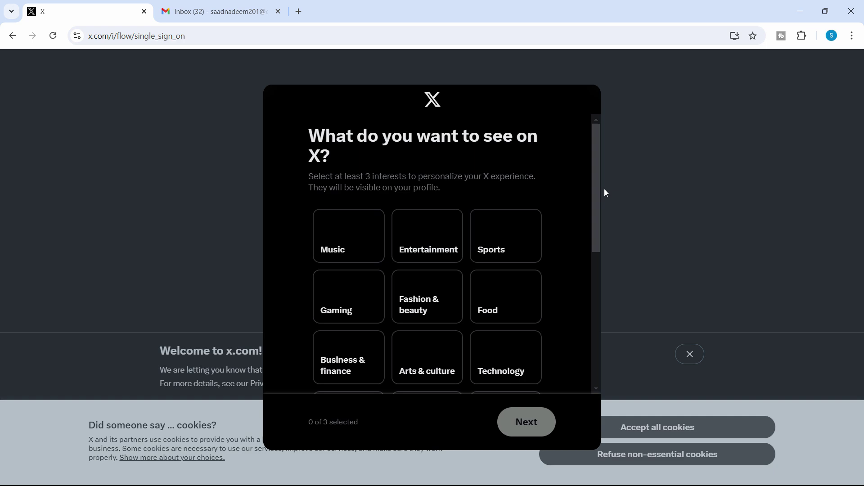
- Select Business & finance and Technology as interests, undoing an Entertainment pick
click(418, 245)
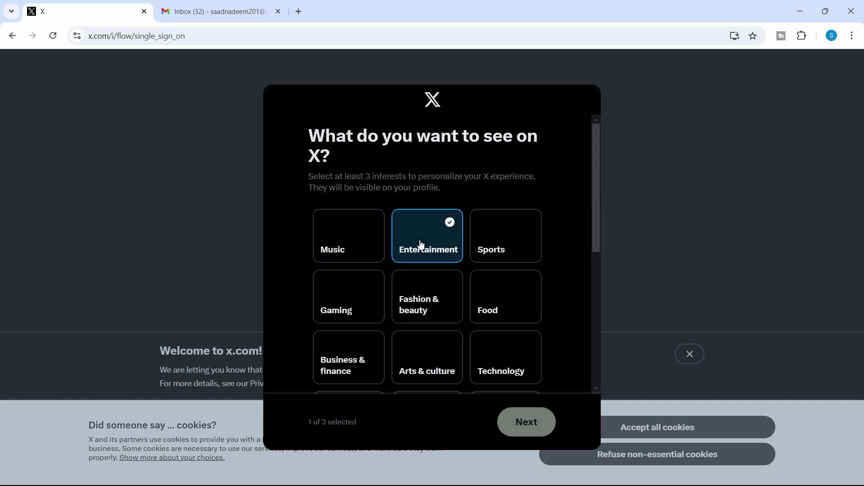
scroll(467, 340, down, 3)
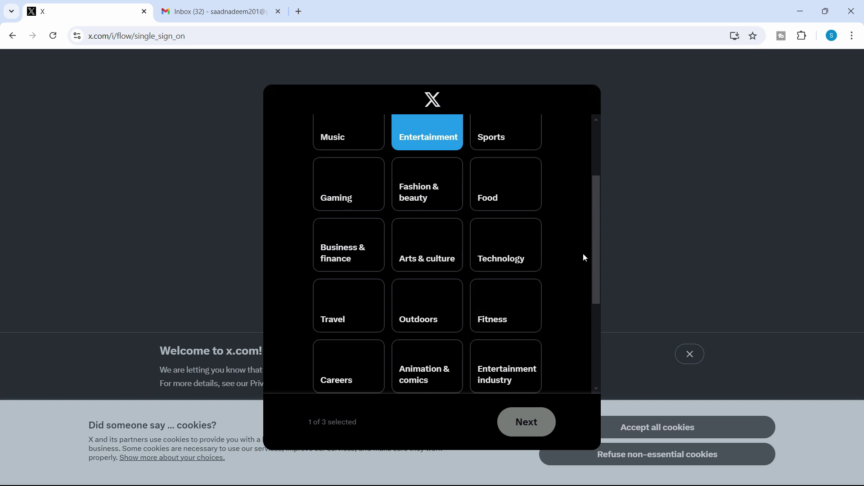
click(379, 266)
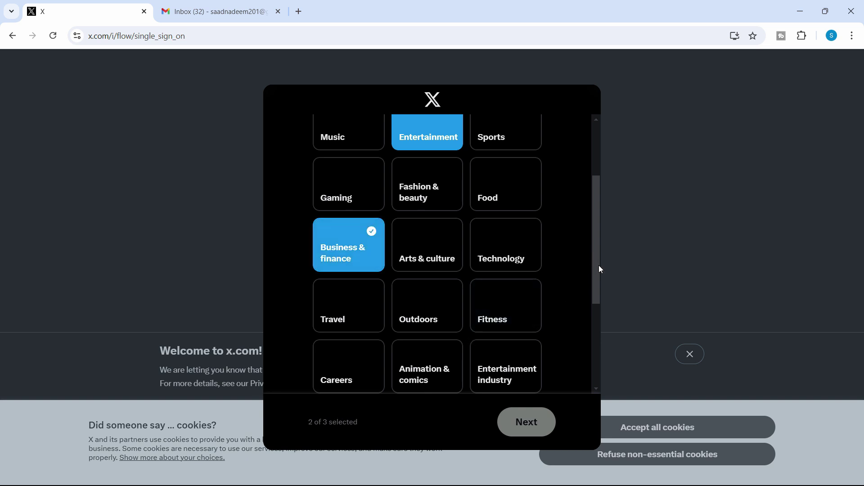
click(524, 255)
scroll(480, 261, up, 3)
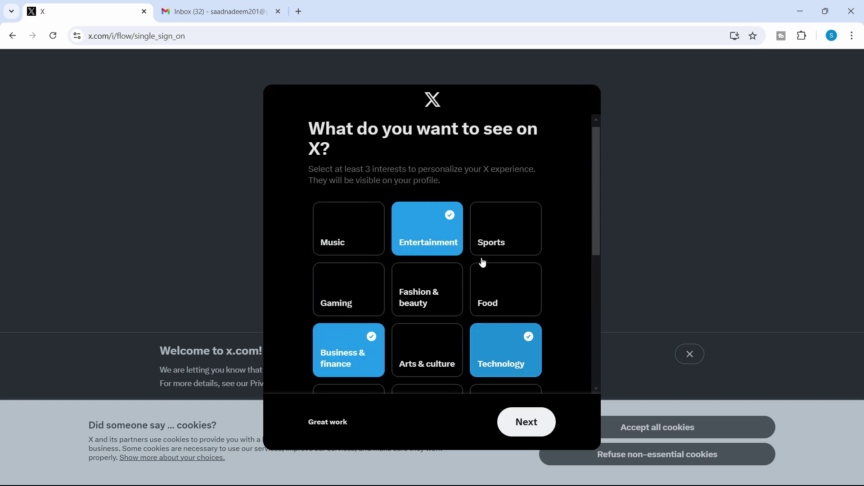
click(436, 245)
- Add Careers and Travel as interests and continue to the detailed topics step
drag(593, 205, 611, 268)
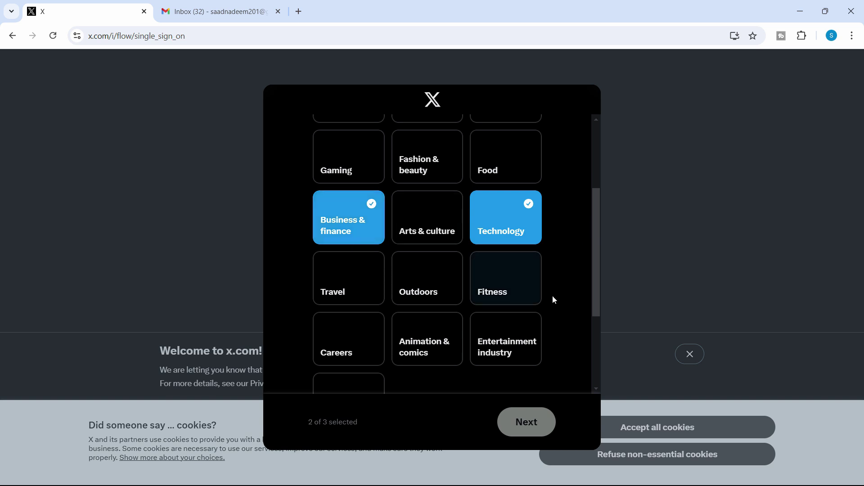
drag(598, 301, 598, 342)
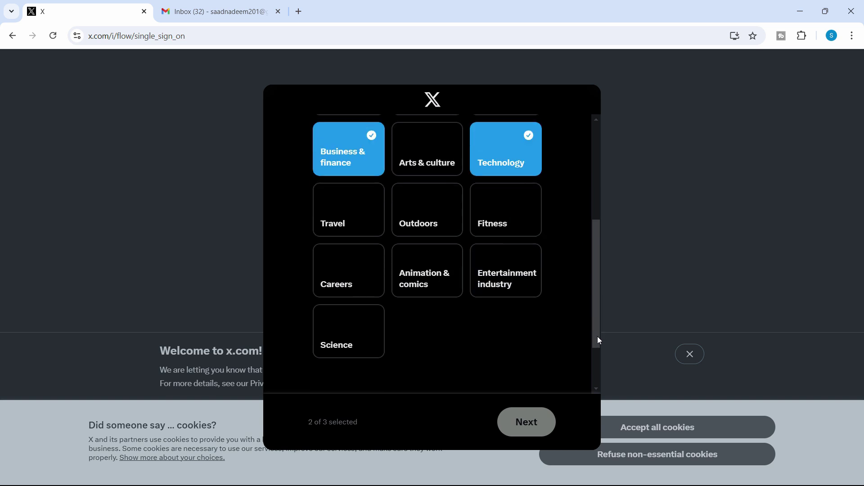
scroll(383, 315, up, 2)
click(360, 342)
scroll(450, 343, up, 1)
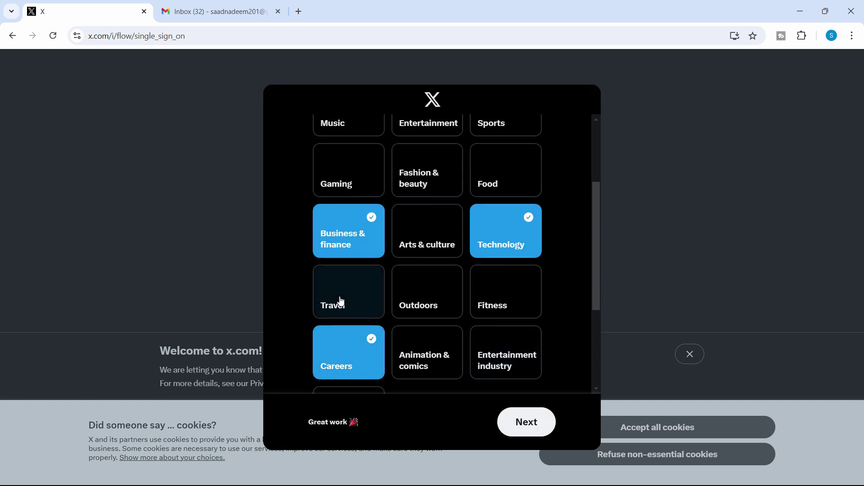
click(338, 301)
drag(552, 299, 603, 357)
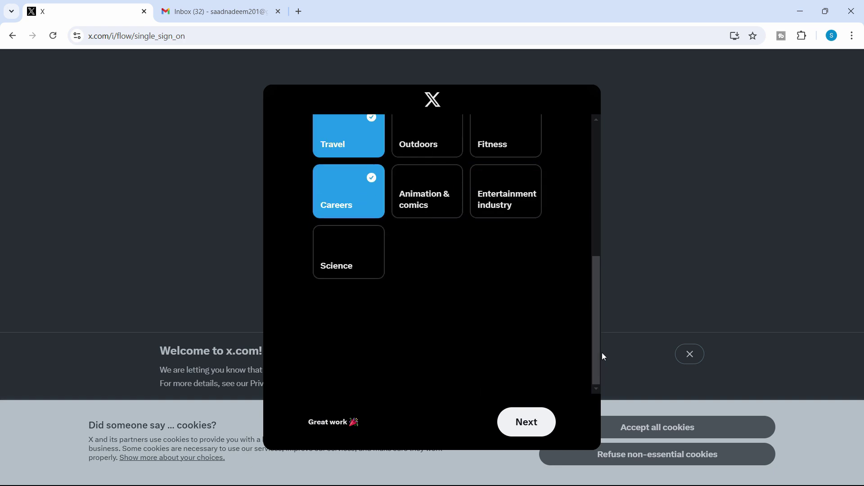
click(537, 422)
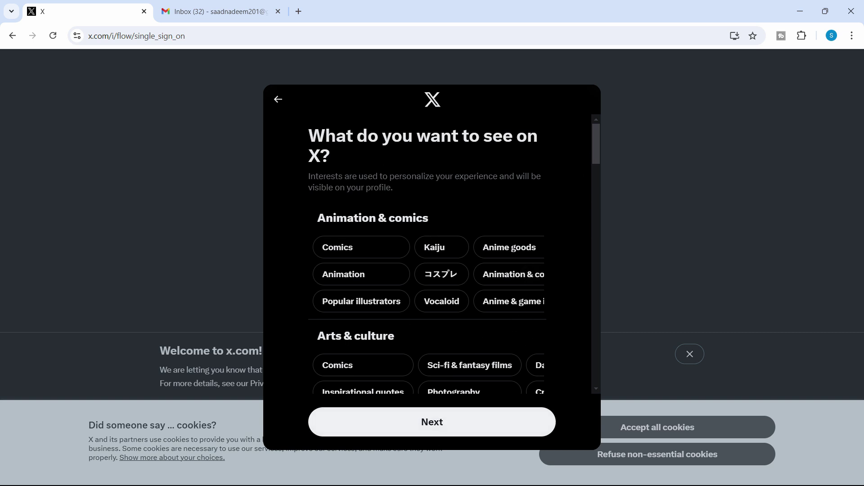
- Pass the topics step, follow SpaceX, and finish onboarding to the home feed
click(442, 426)
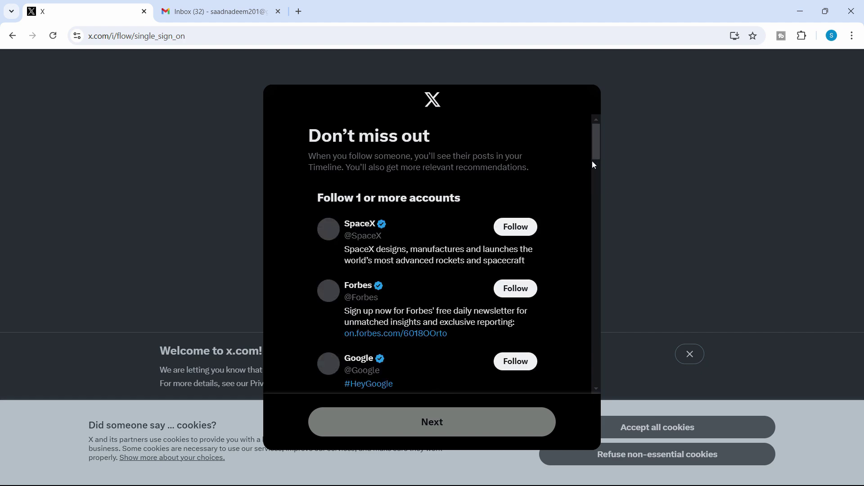
click(523, 228)
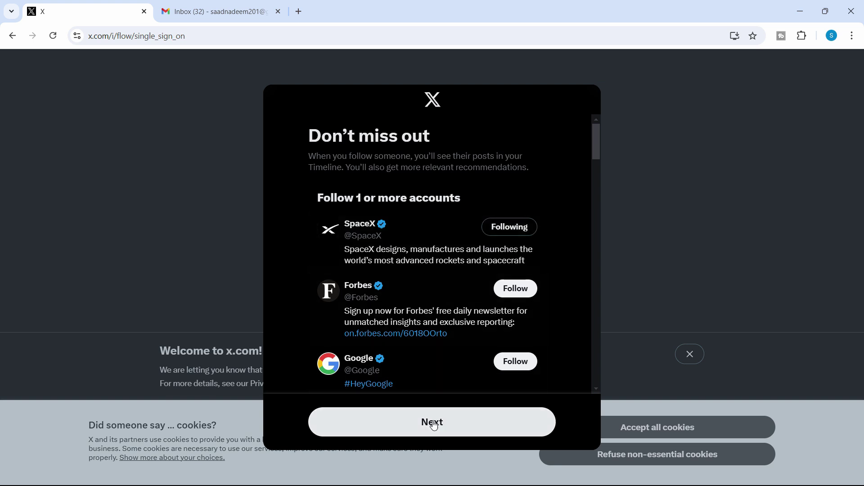
click(450, 431)
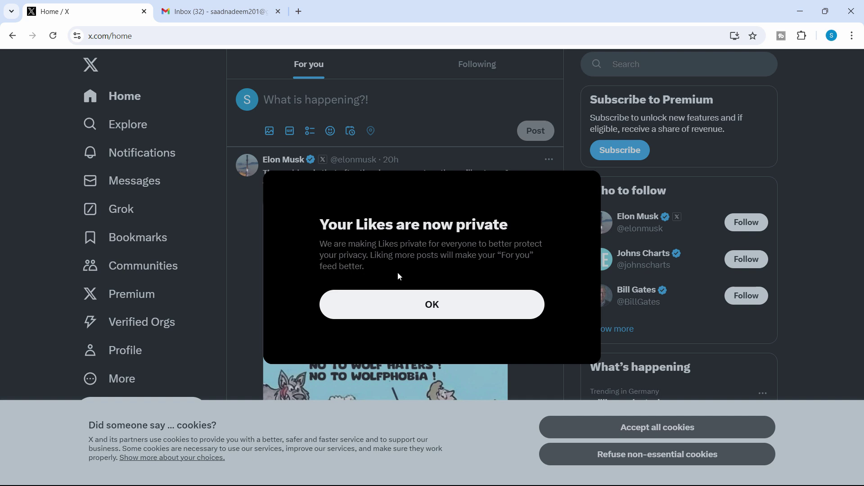
- Acknowledge the 'Your Likes are now private' notice with OK
click(449, 317)
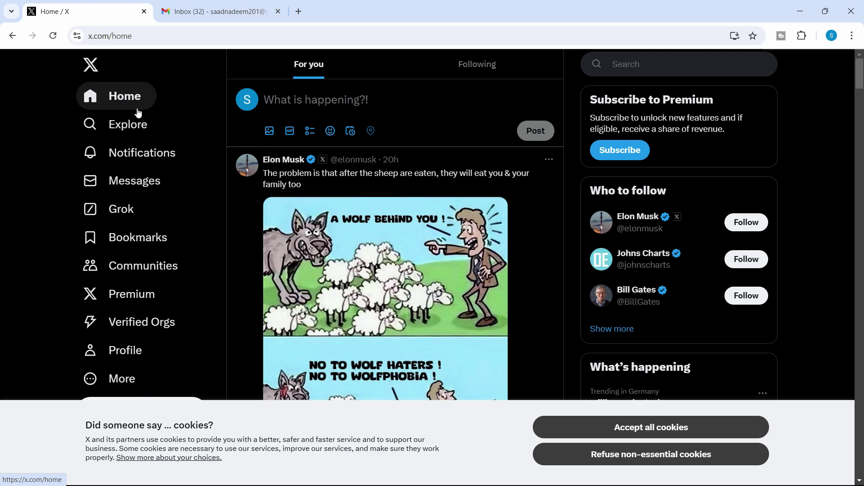
- Reload the For you home feed so newer posts appear
click(123, 103)
scroll(467, 306, down, 10)
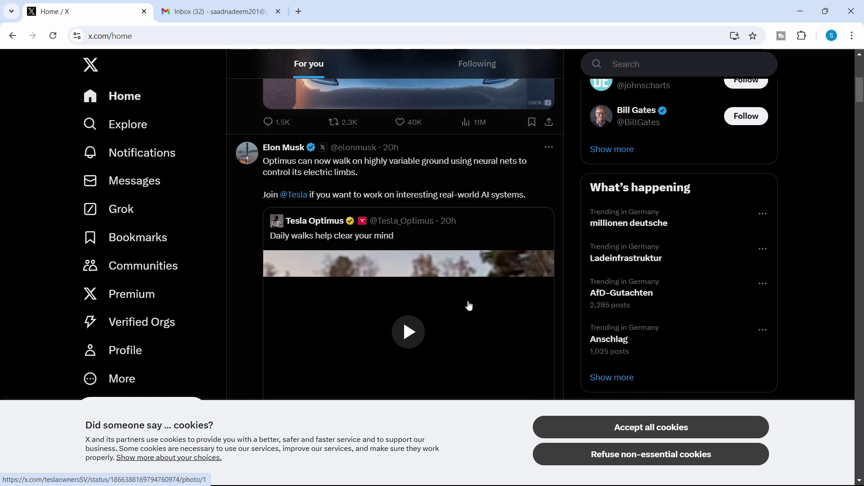
scroll(465, 317, up, 10)
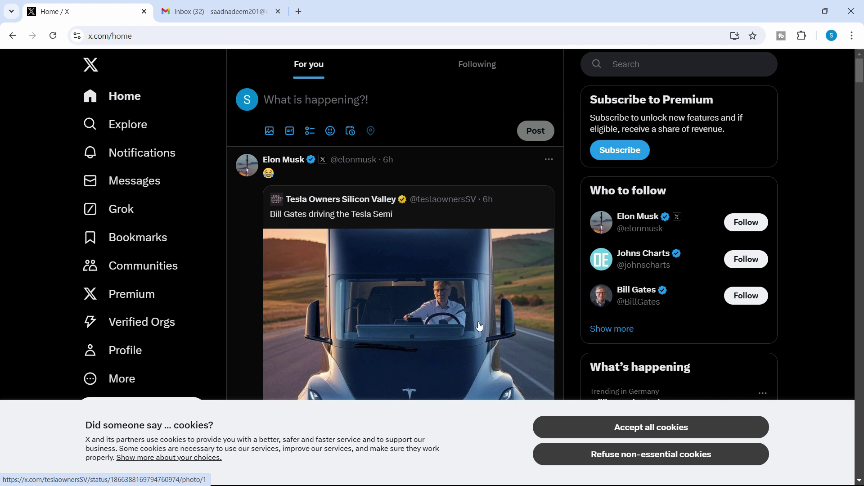
- Accept all cookies to clear the consent banner and return to the top of the feed
click(657, 430)
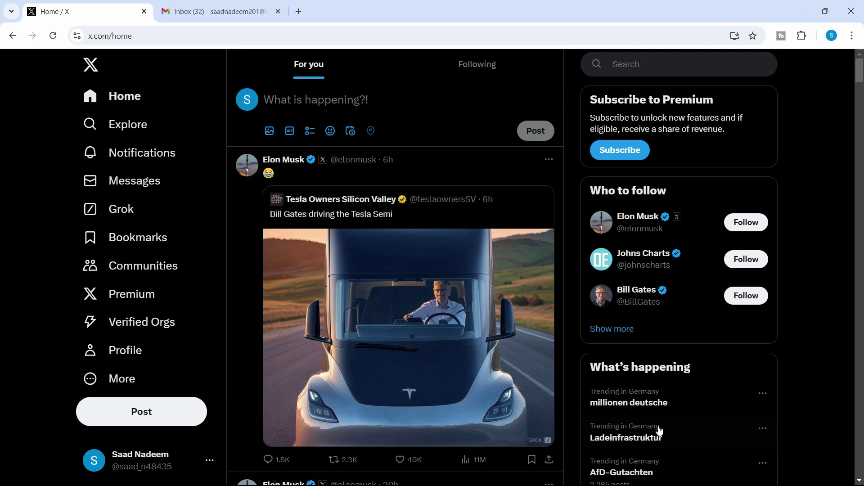
scroll(477, 344, down, 4)
scroll(476, 345, up, 3)
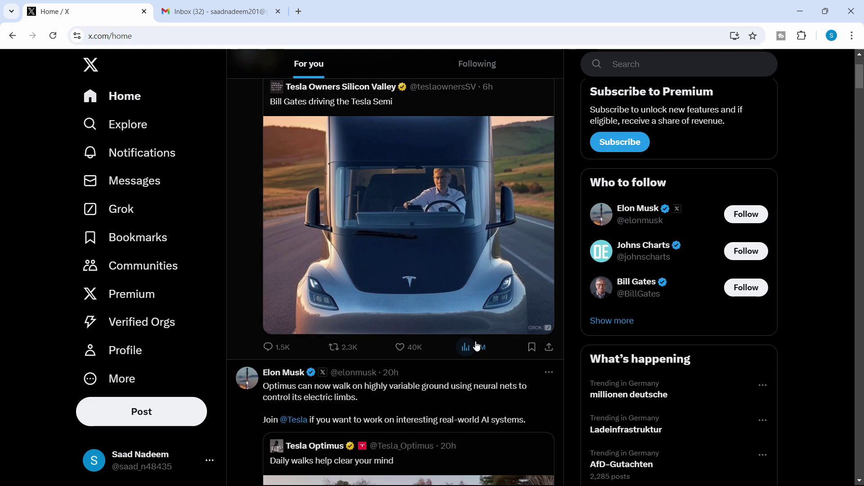
scroll(239, 217, up, 10)
scroll(245, 230, up, 10)
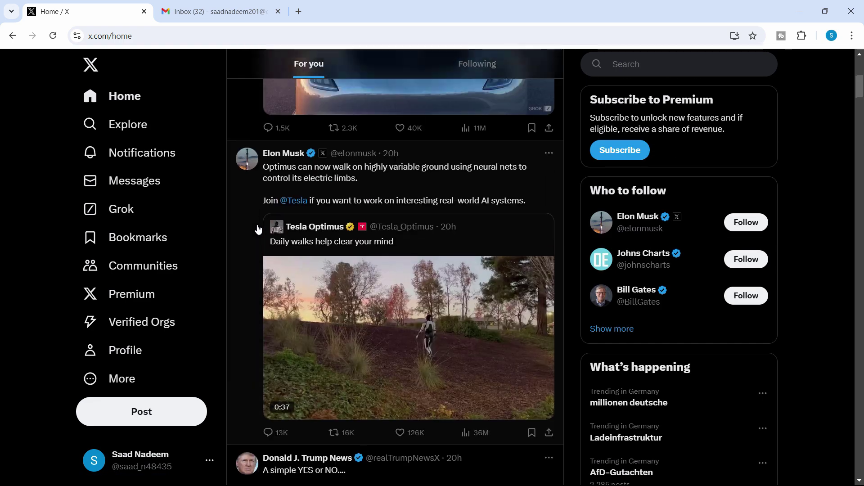